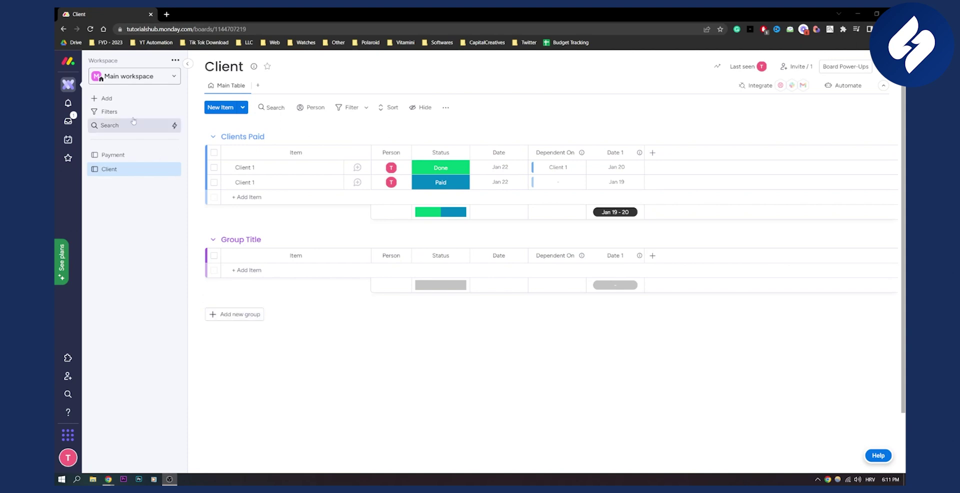
Open the Template center via the sidebar's Add menu and 'Choose from templates'
click(118, 100)
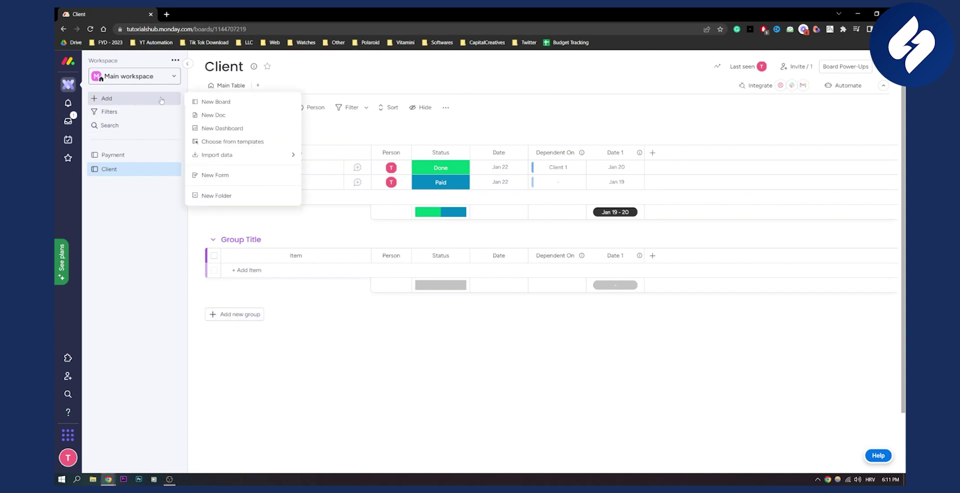
click(249, 142)
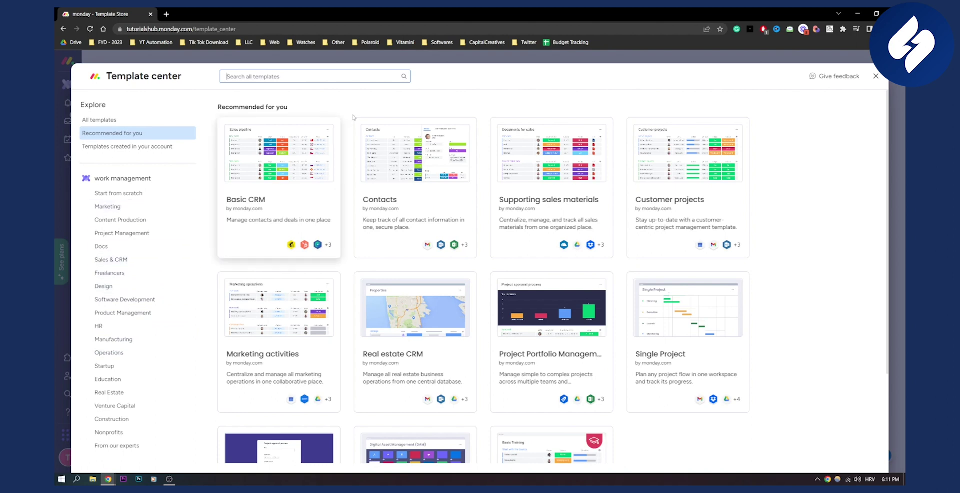
Search templates for 'budget' and create a board from the High-level marketing budget template
click(304, 76)
text(budget)
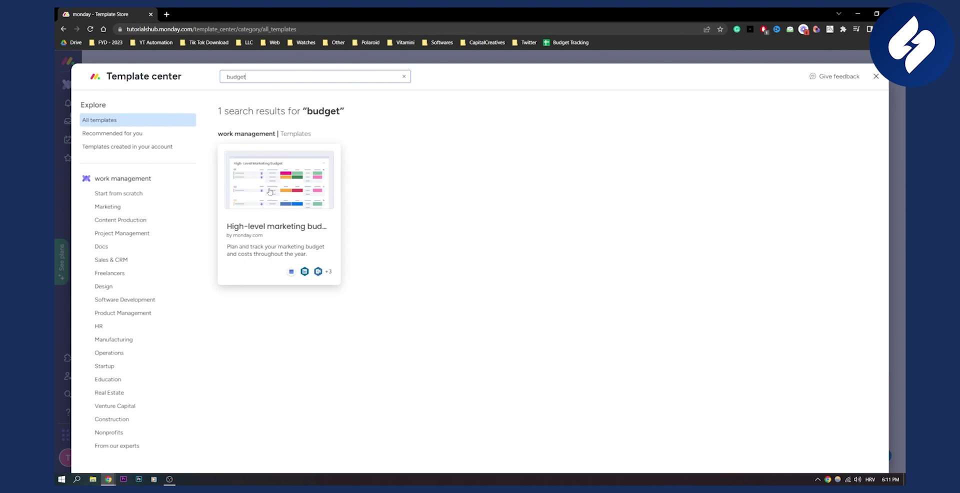
click(295, 194)
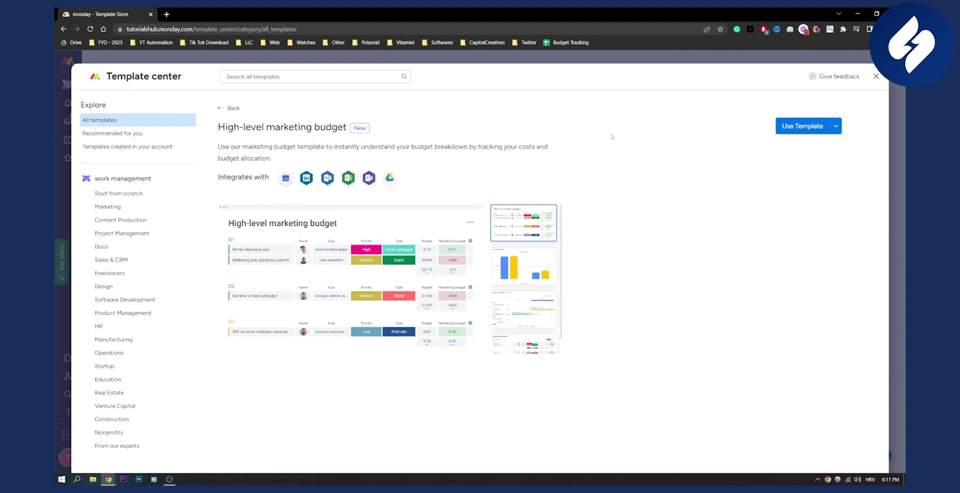
click(802, 129)
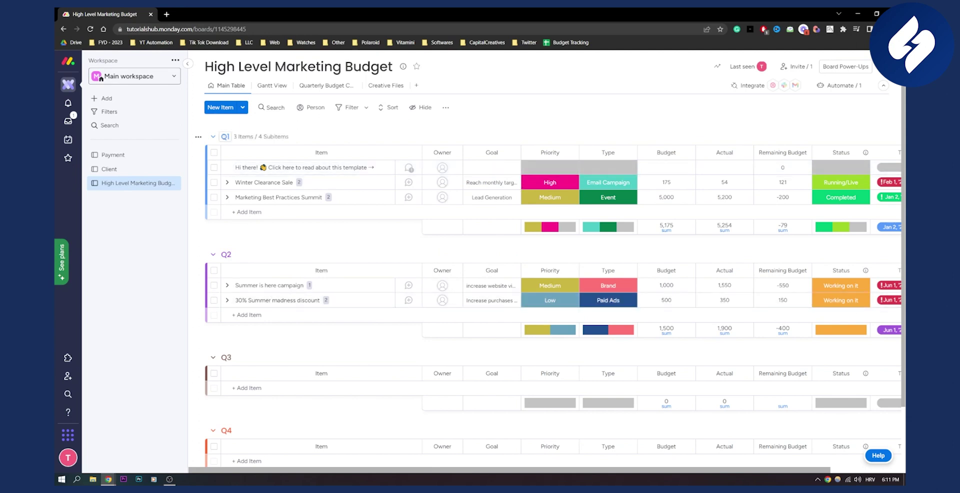
Collapse the empty Q3 and Q4 groups, leaving Q1 and Q2 expanded
scroll(280, 255, down, 2)
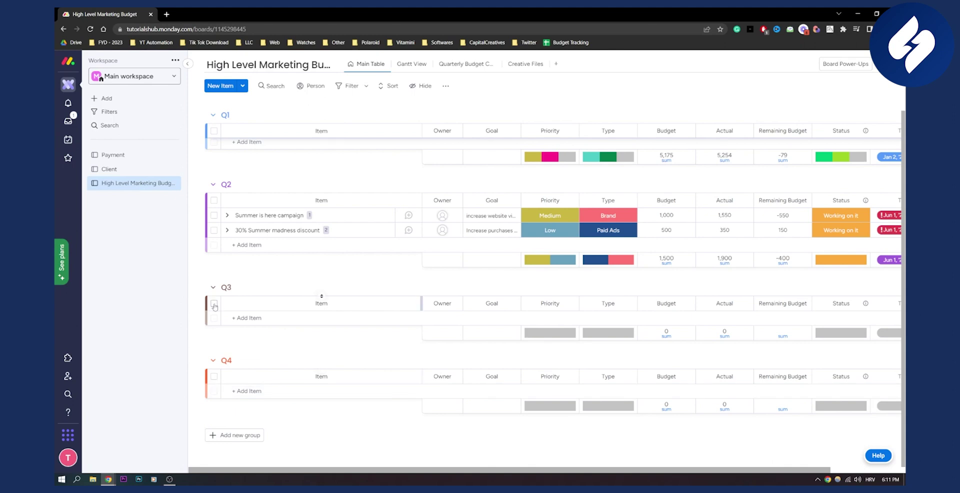
mouse_move(218, 287)
click(198, 287)
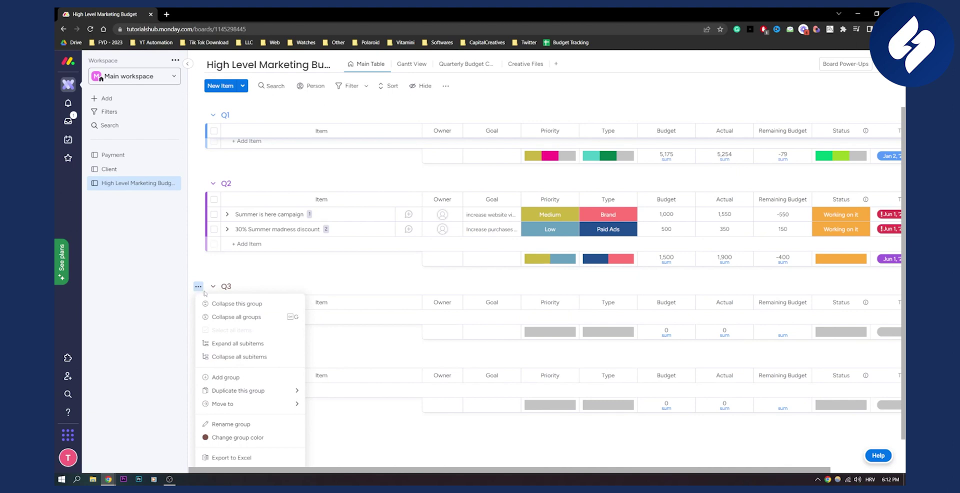
click(246, 304)
click(198, 325)
click(280, 342)
scroll(344, 347, up, 3)
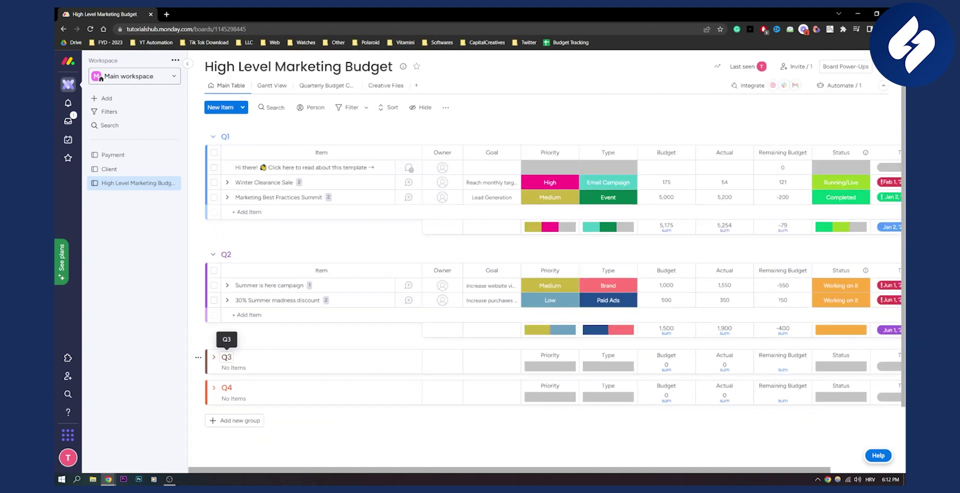
drag(280, 359, 268, 202)
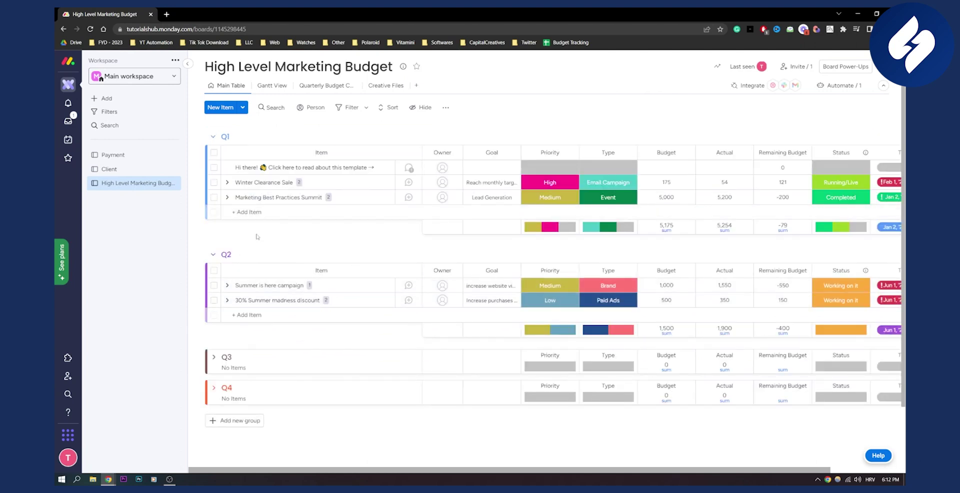
Rename the Q1 group to 'Budget'
click(226, 137)
click(226, 136)
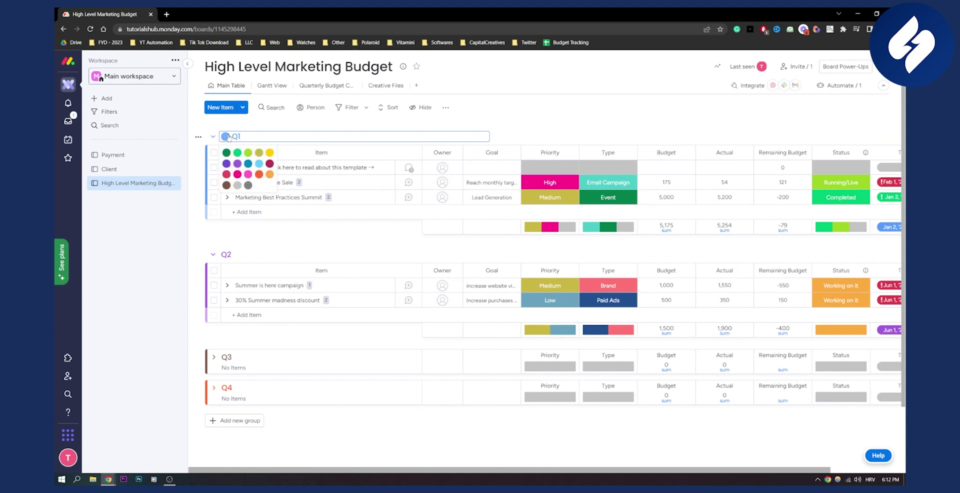
click(240, 137)
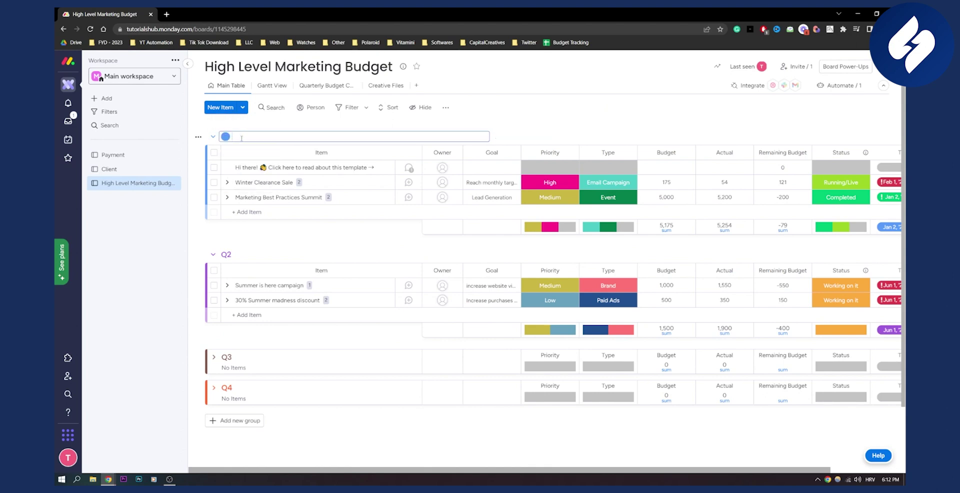
text(Budget)
key(Return)
Rename the Q2 group to 'Expenses'
click(226, 255)
text(penses)
key(Return)
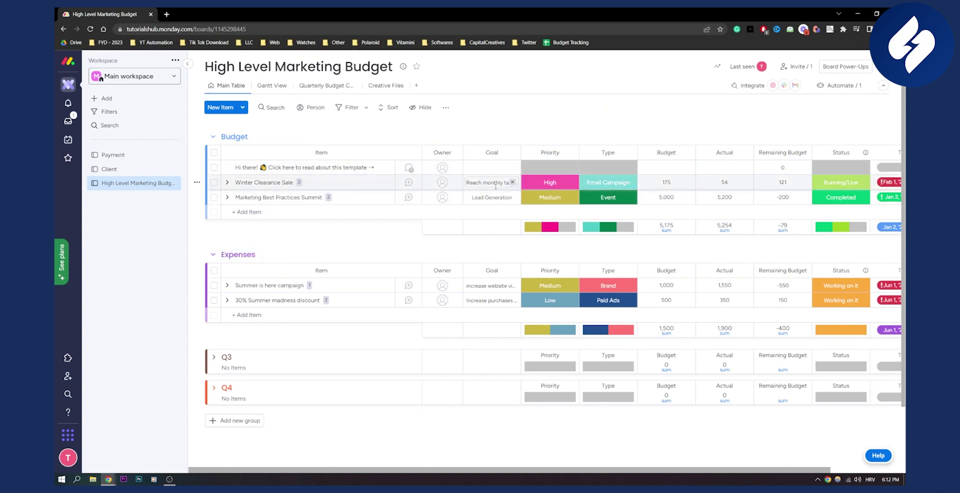
Rename the Winter Clearance Sale item to 'Gym Membership'
mouse_move(264, 182)
click(280, 181)
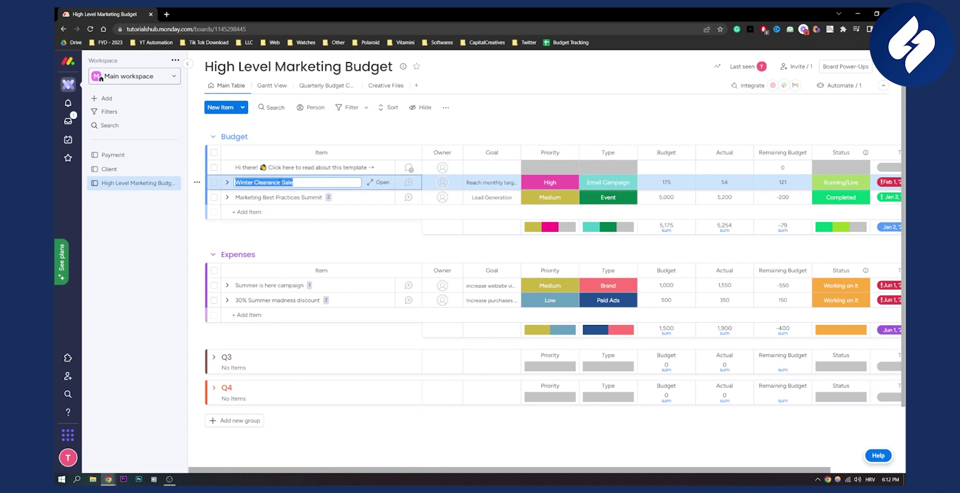
text(Gym Membership)
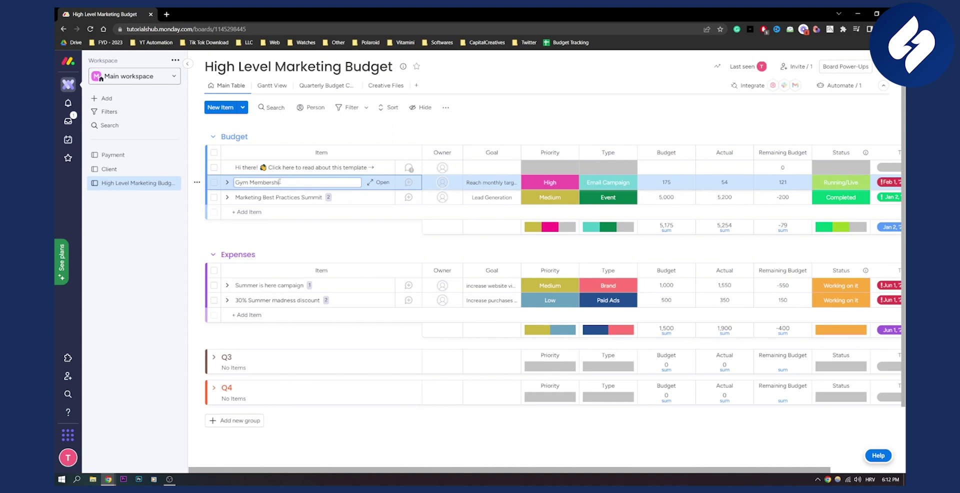
key(Return)
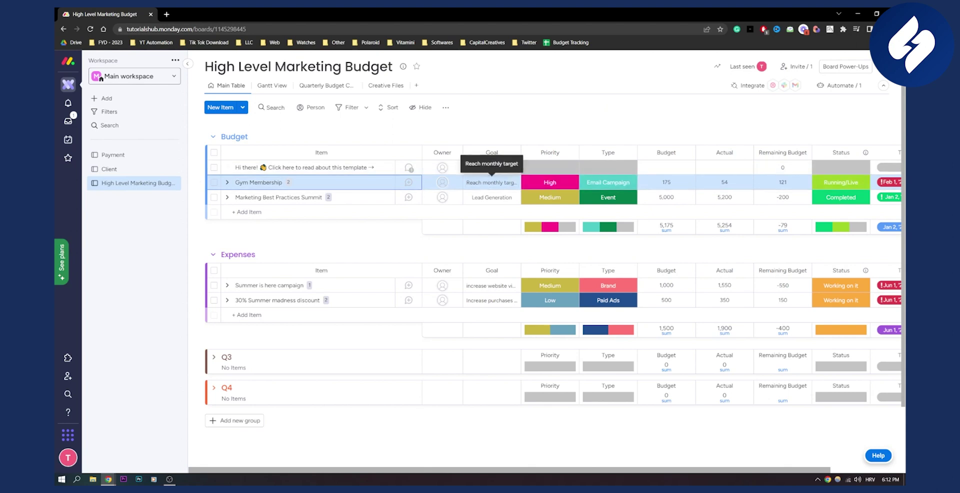
Delete the Goal, Type and Priority columns from the board
click(513, 152)
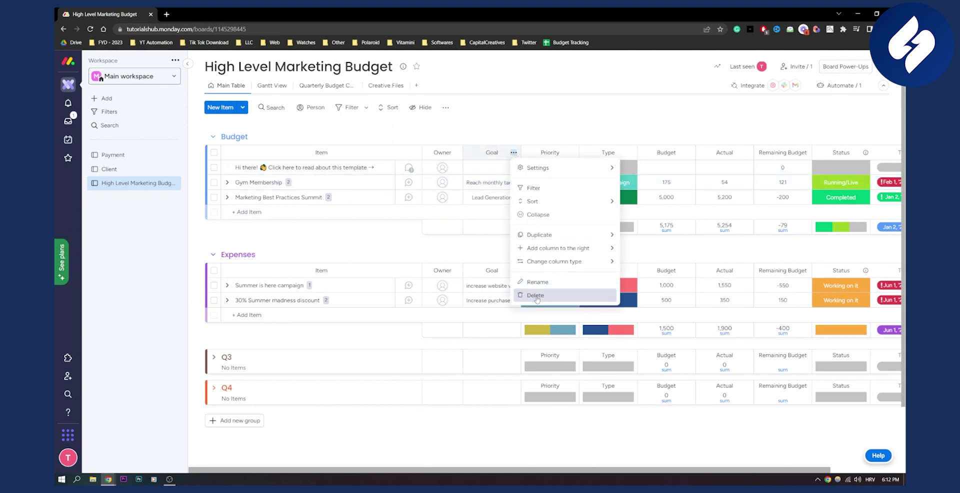
click(535, 294)
click(579, 114)
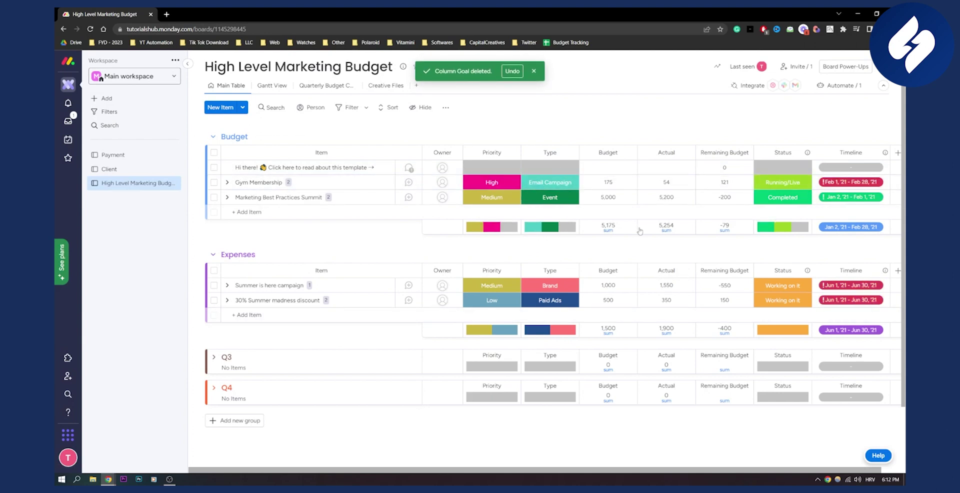
click(572, 153)
click(603, 295)
click(580, 115)
click(514, 153)
click(542, 294)
click(580, 115)
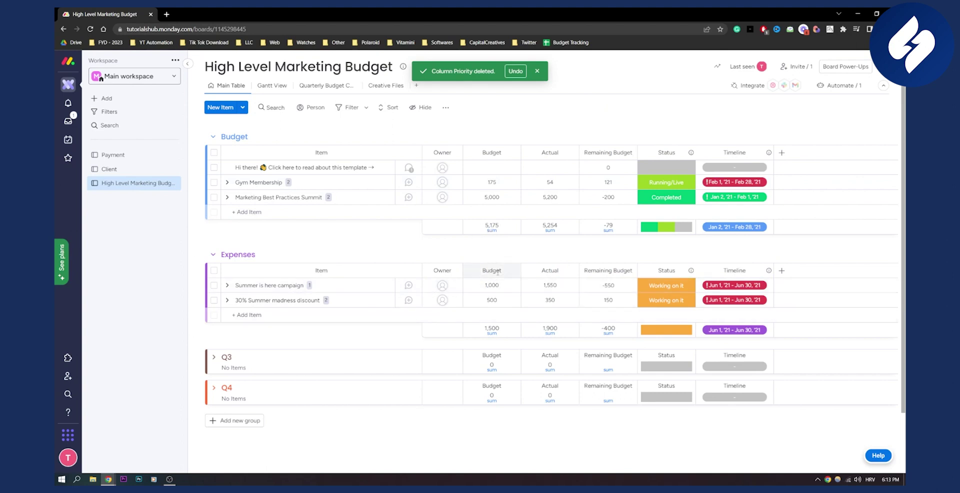
Rename the Budget column to 'Expenses'
click(497, 271)
text(Expenses)
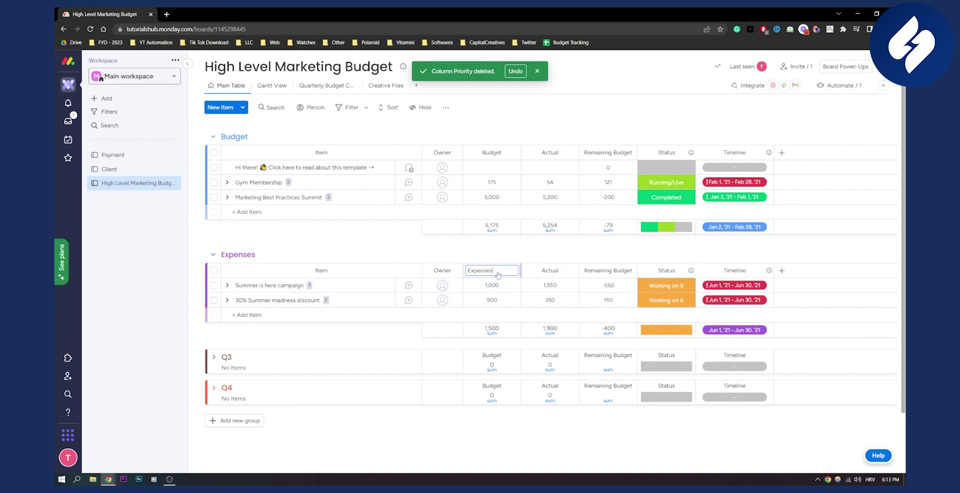
key(Return)
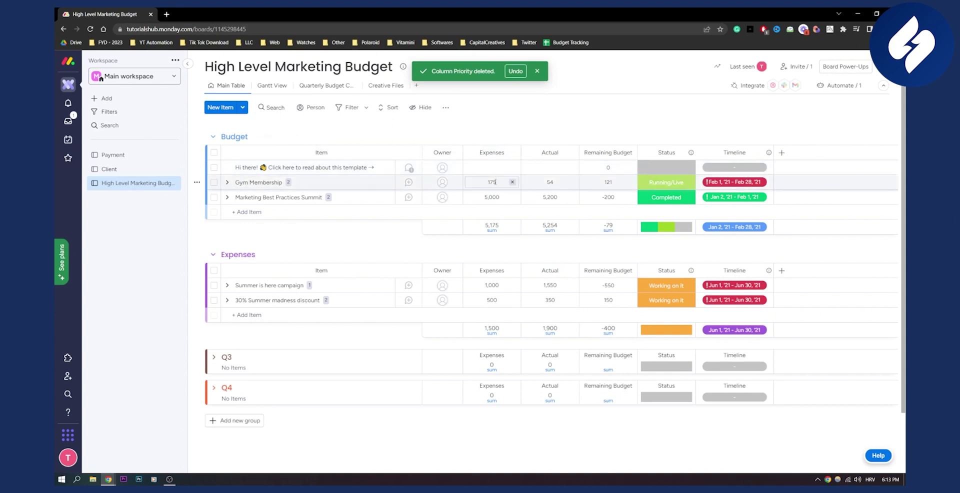
Set the Gym Membership amount to $40
click(494, 182)
text(40)
key(Return)
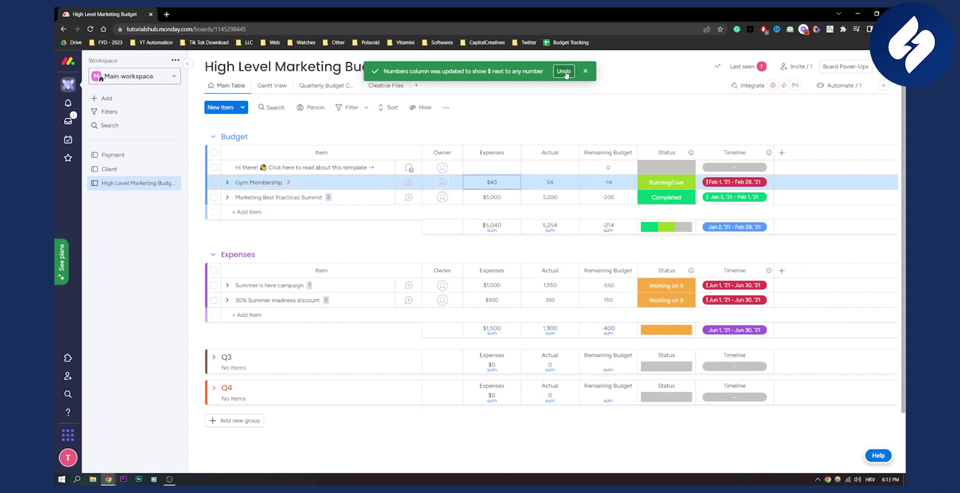
click(585, 70)
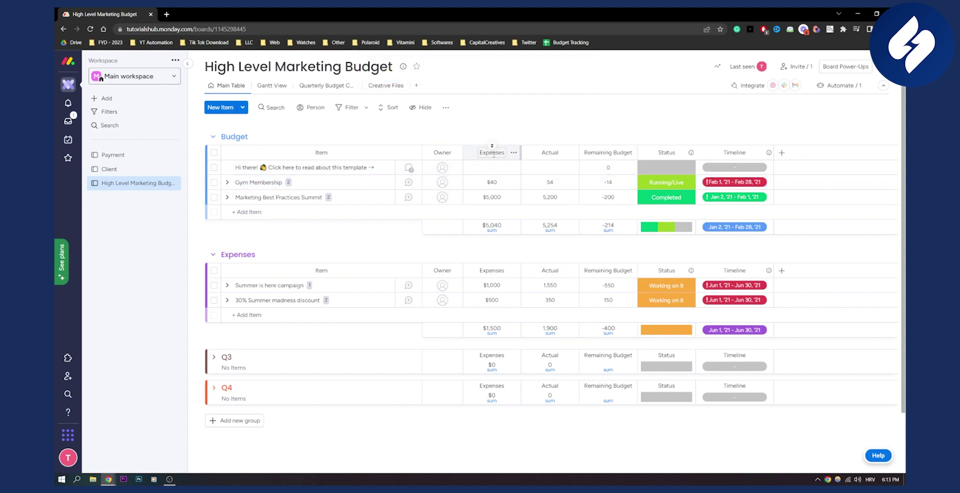
Rename the Expenses column to 'Price'
click(493, 151)
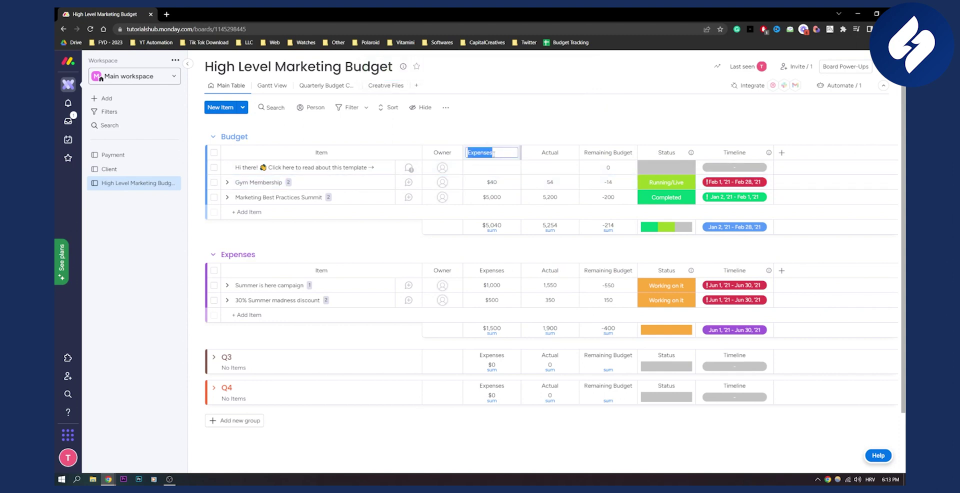
text(Price)
key(Return)
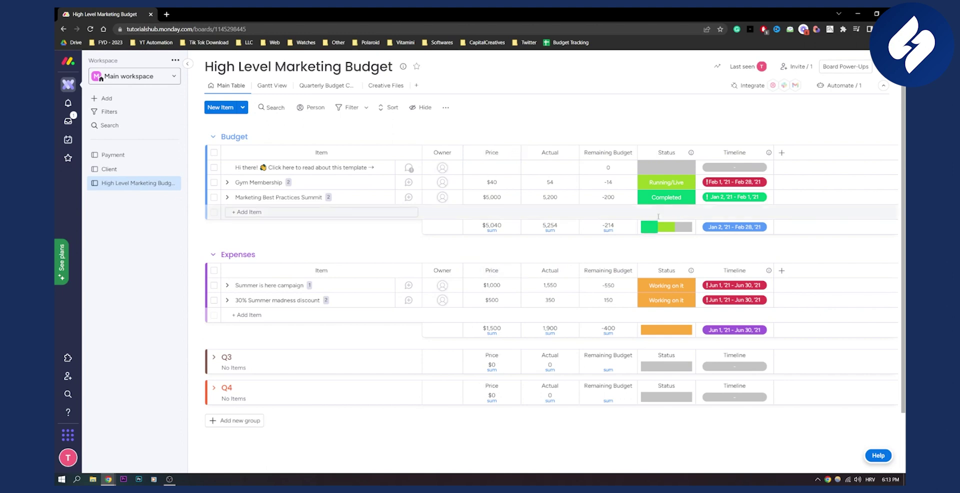
Keep Marketing Best Practices Summit's status set to Completed
click(689, 152)
click(689, 153)
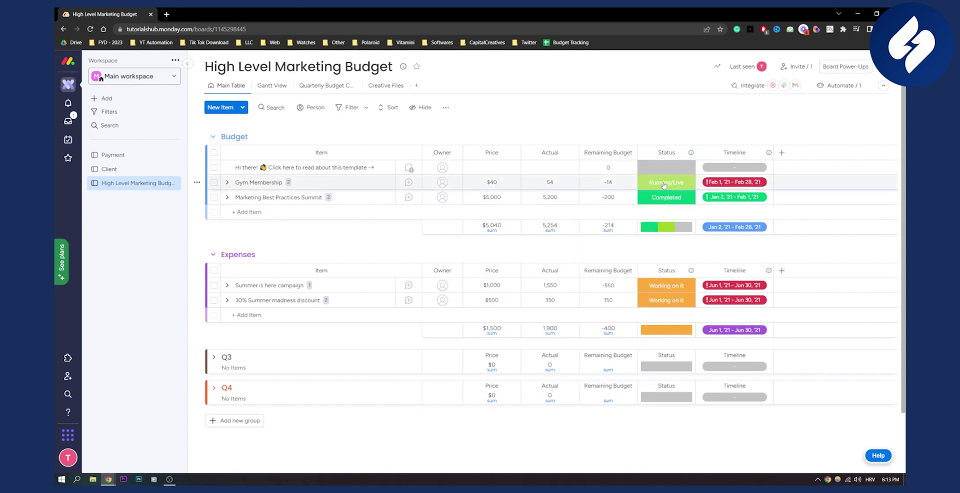
click(667, 202)
click(666, 240)
Relabel Completed as 'Paid' and Stuck as 'Not Paid', then mark Gym Membership Paid
click(669, 200)
click(670, 314)
click(670, 240)
double_click(670, 240)
text(Paid)
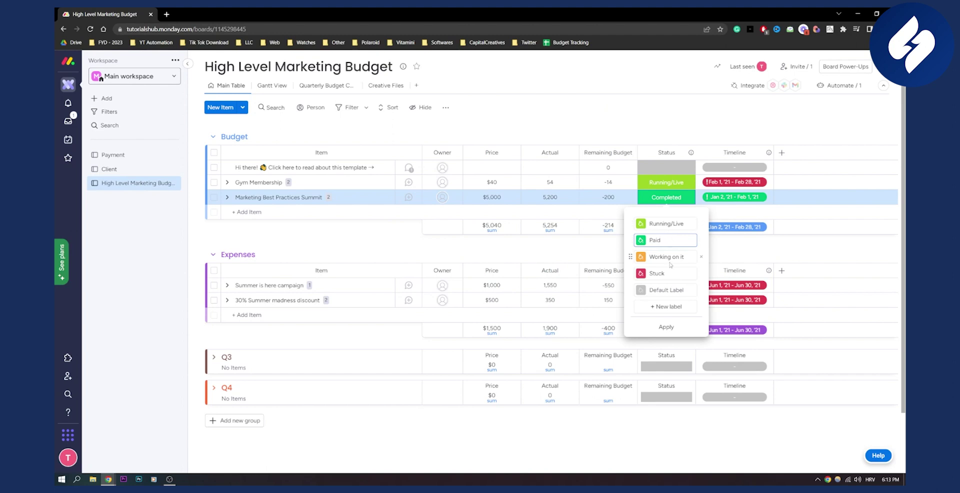
double_click(656, 274)
text(Not Paid)
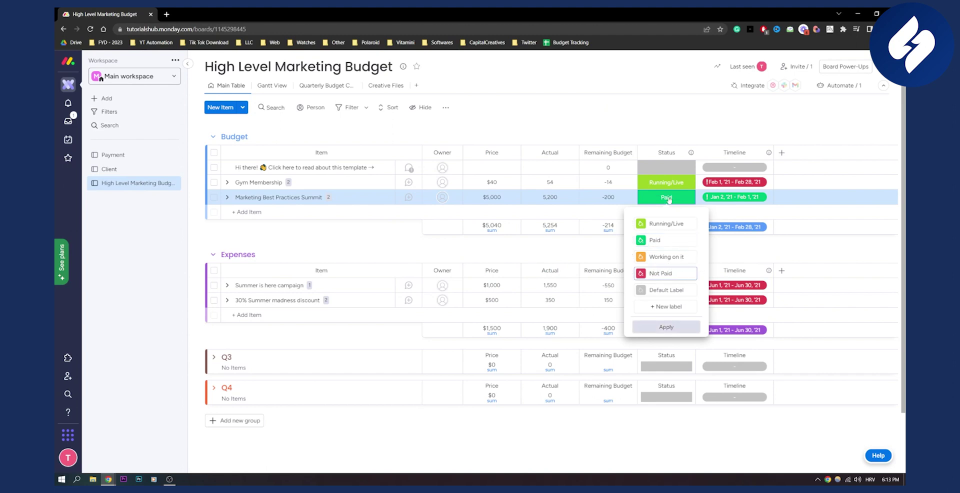
click(669, 329)
mouse_move(278, 196)
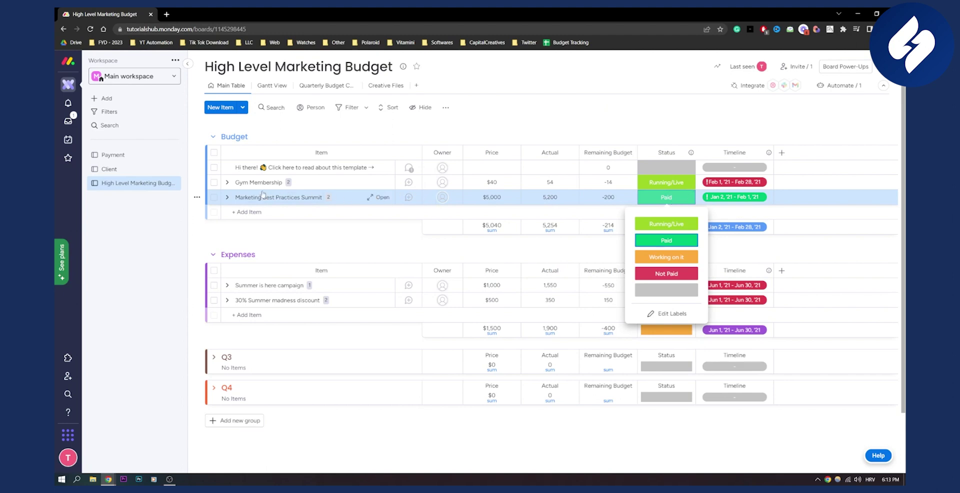
click(666, 182)
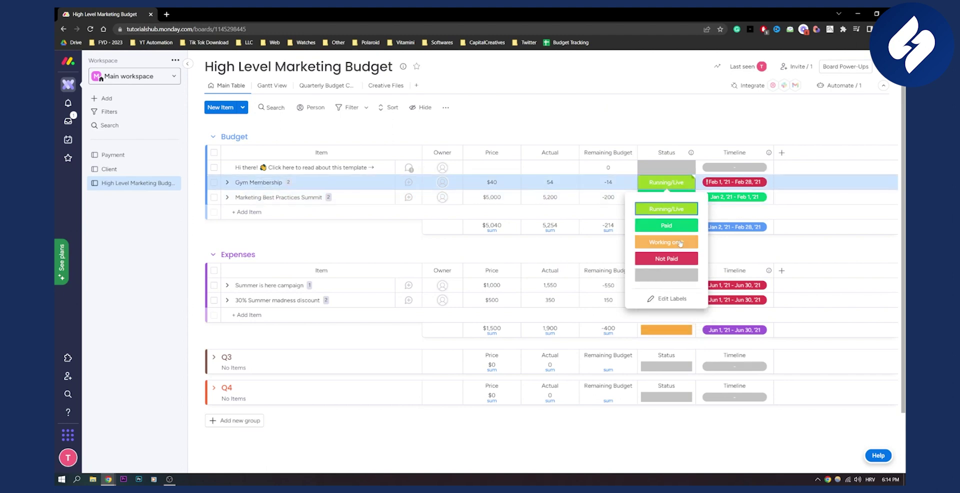
click(666, 225)
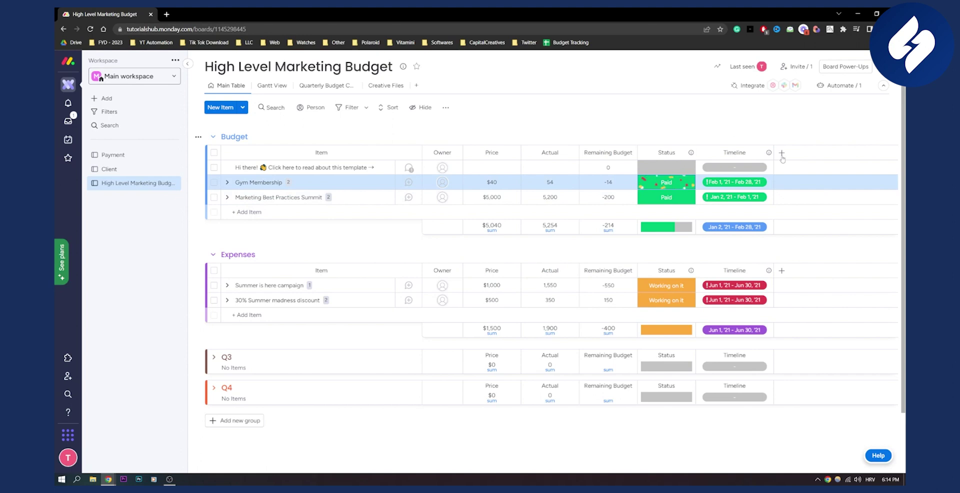